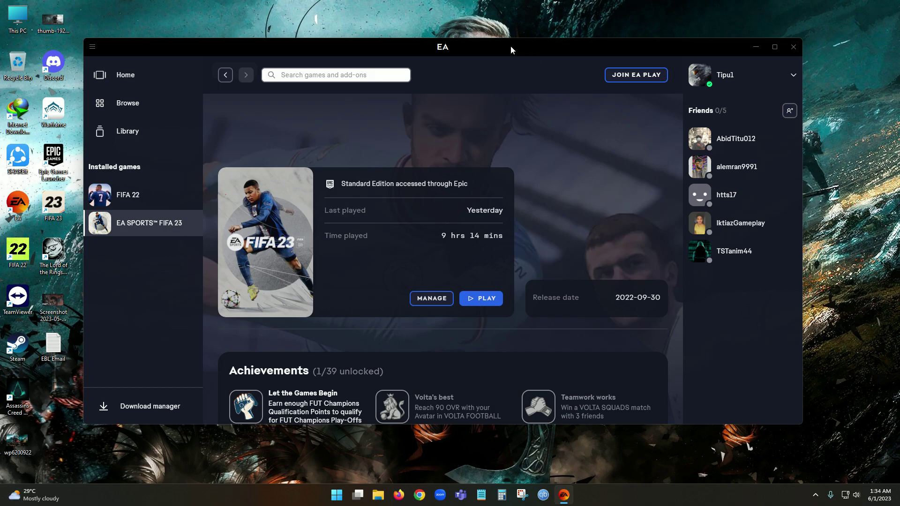
# - Launch FIFA 23 from its EA app page, then dismiss the EA AntiCheat Security Violation error
pyautogui.moveTo(510, 46); pyautogui.dragTo(506, 43)
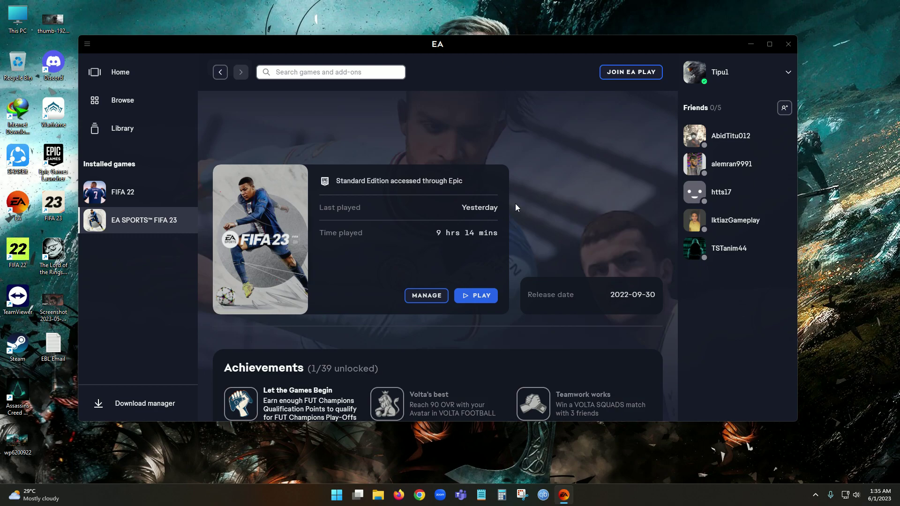
pyautogui.moveTo(119, 230)
pyautogui.moveTo(556, 44); pyautogui.dragTo(564, 38)
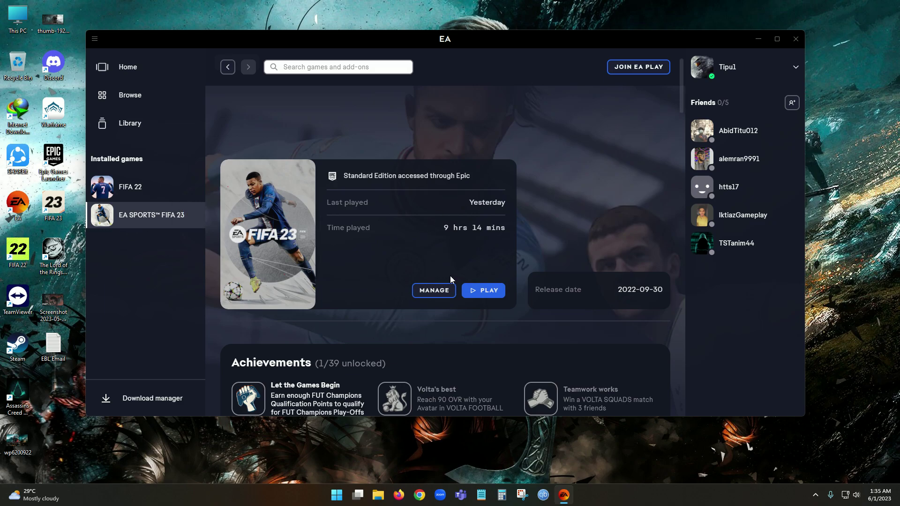
pyautogui.click(486, 292)
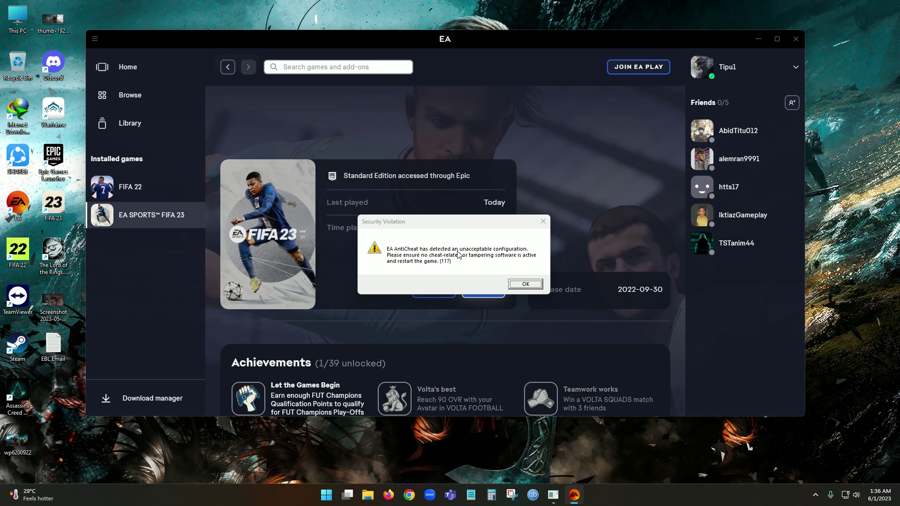
pyautogui.moveTo(402, 221); pyautogui.dragTo(421, 214)
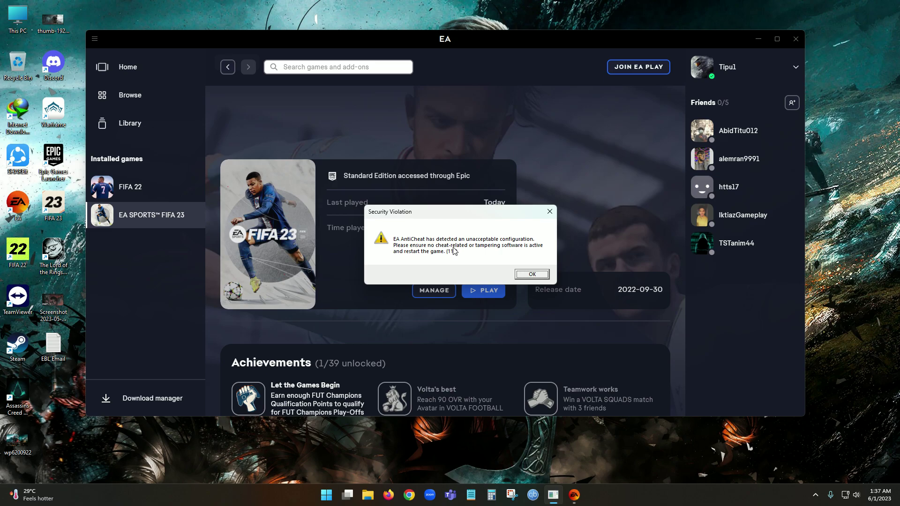
pyautogui.click(534, 276)
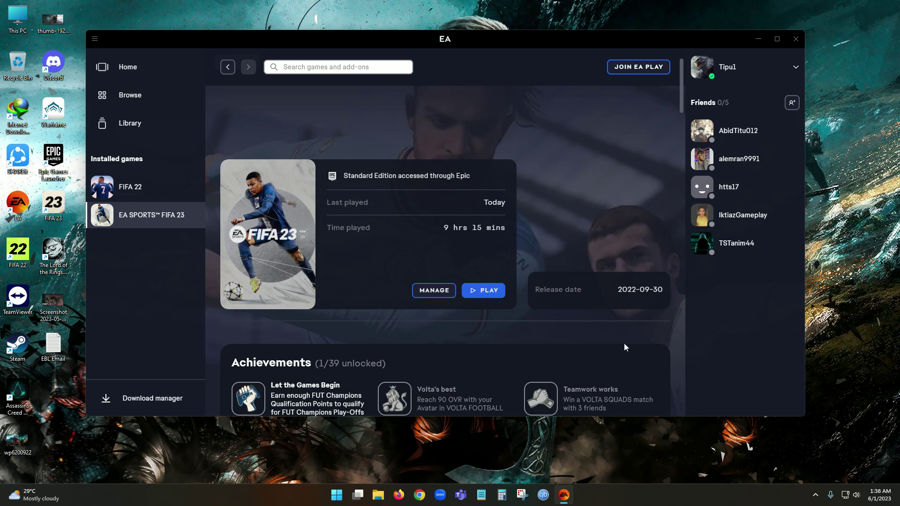
# - Right-click the Windows taskbar to bring up the menu offering Task Manager
pyautogui.rightClick(640, 492)
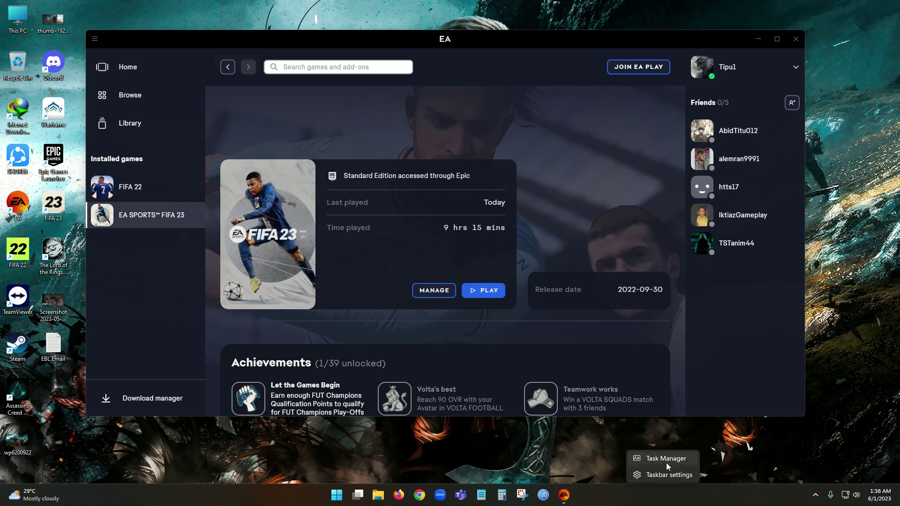
# - Open Task Manager from the taskbar menu and switch to its Services list, ready to search
pyautogui.click(665, 463)
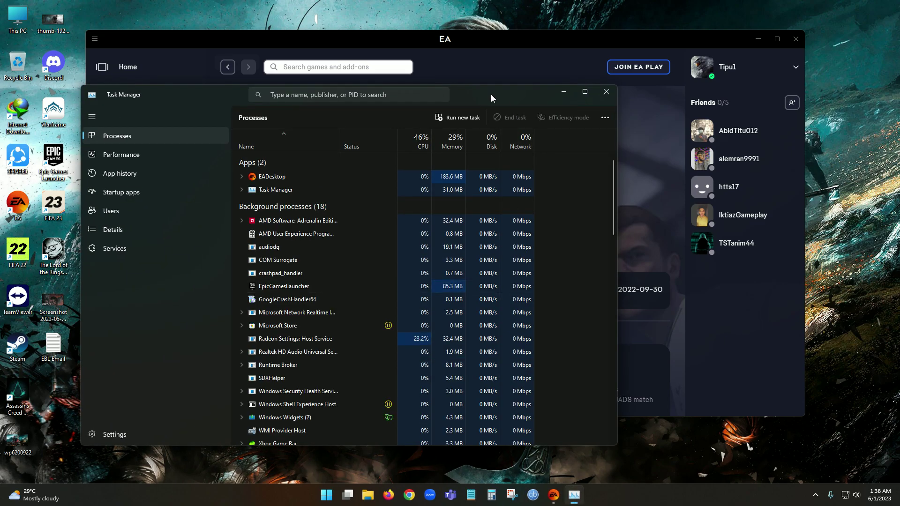
pyautogui.moveTo(491, 94); pyautogui.dragTo(612, 86)
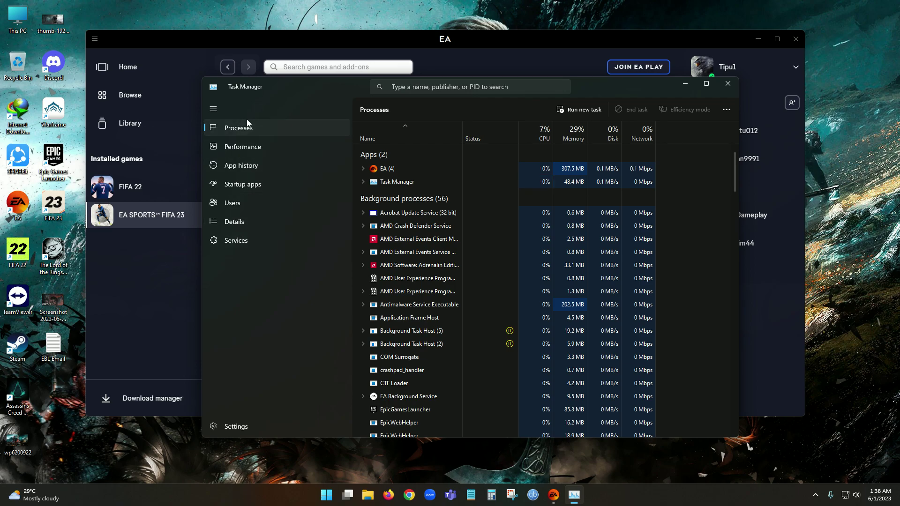
pyautogui.click(238, 239)
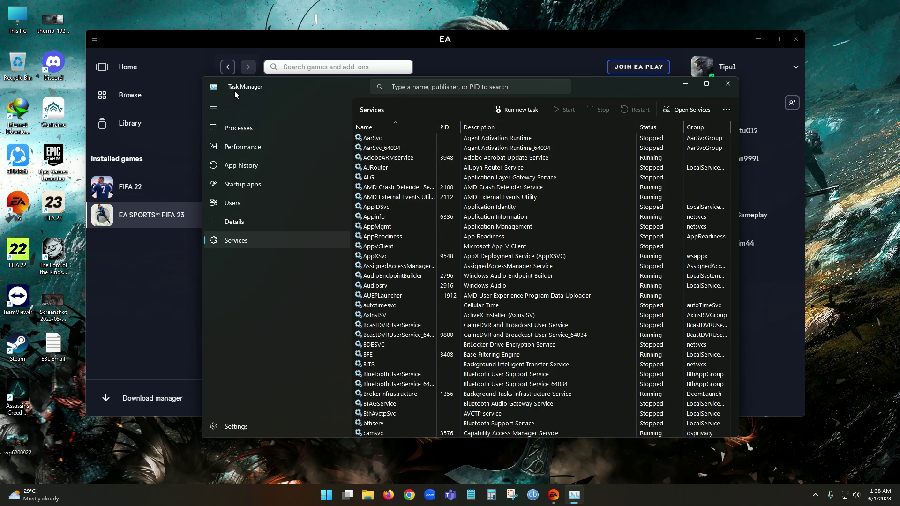
pyautogui.click(432, 71)
pyautogui.click(574, 494)
pyautogui.click(451, 86)
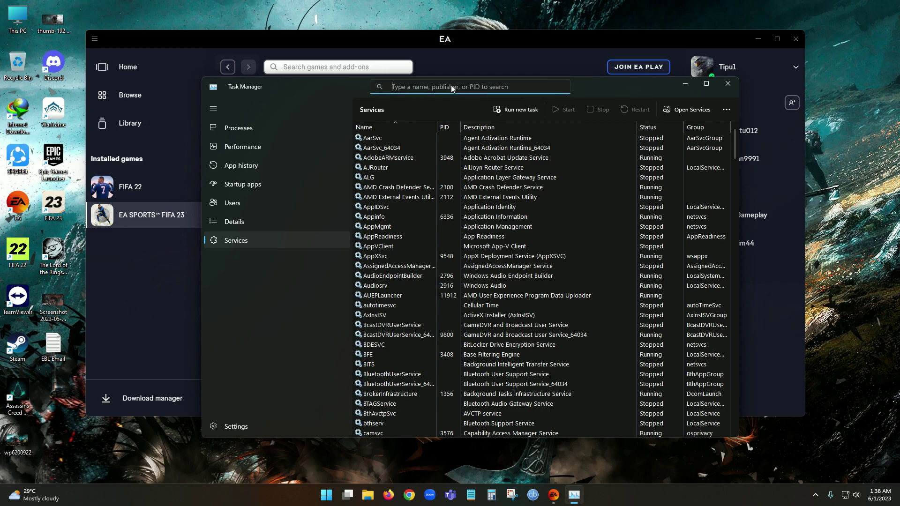
# - Filter the services by 'event log' and select the running EventLog service
pyautogui.write('ev')
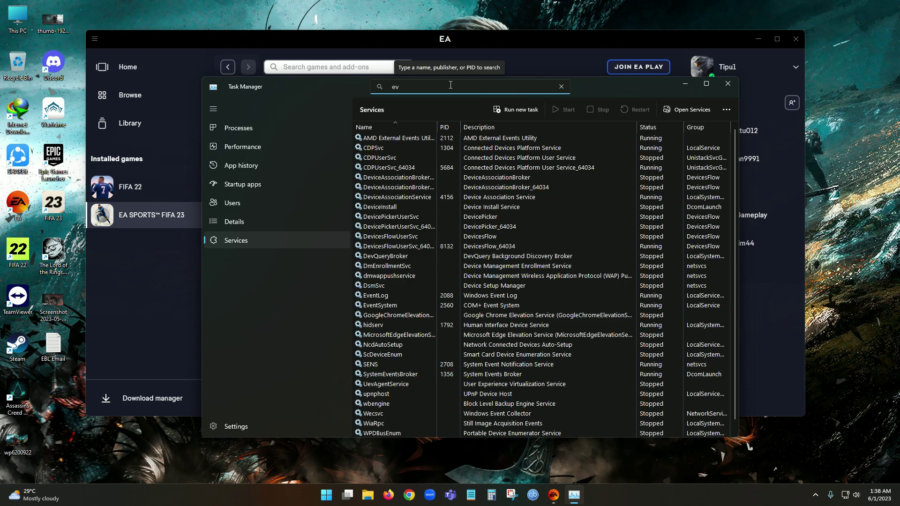
pyautogui.write('ent lo')
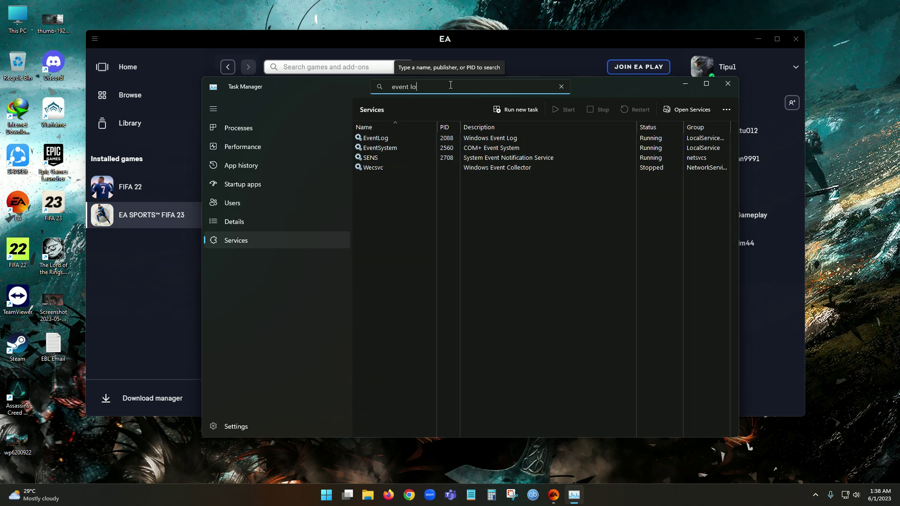
pyautogui.write('g')
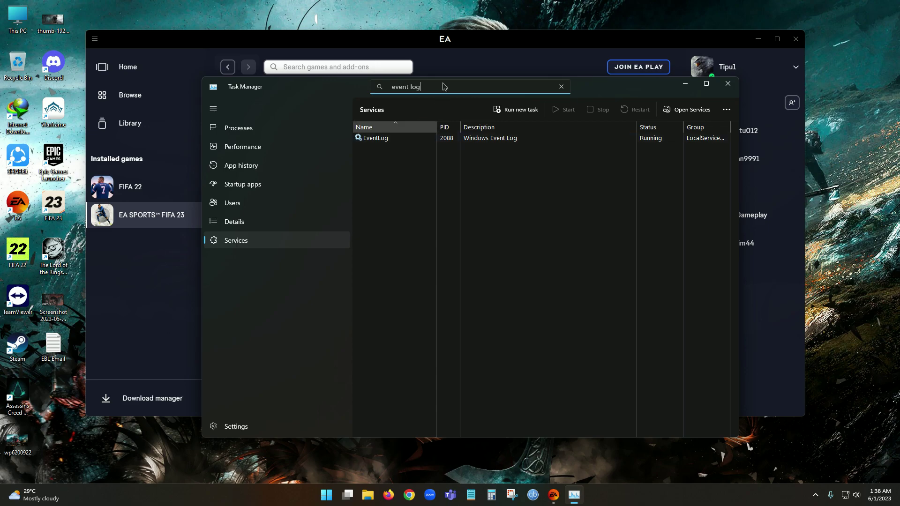
pyautogui.moveTo(333, 86); pyautogui.dragTo(319, 100)
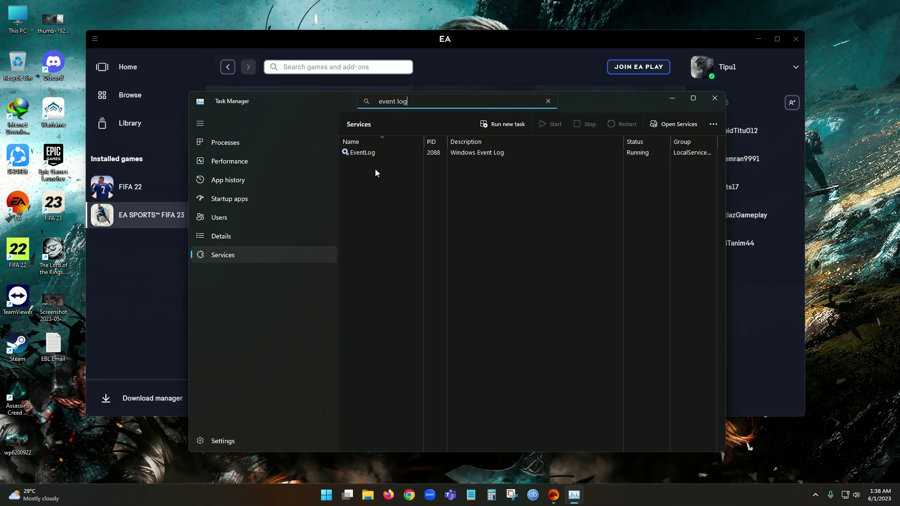
pyautogui.click(375, 152)
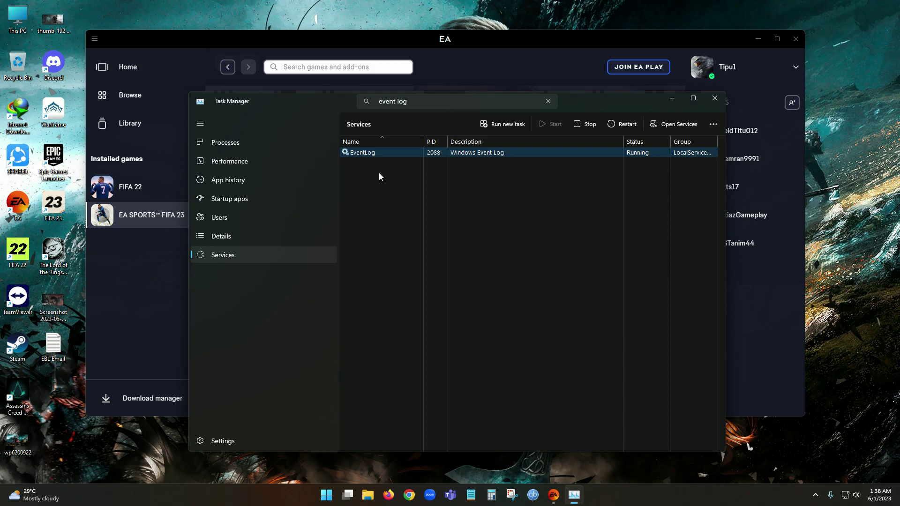
pyautogui.moveTo(337, 103); pyautogui.dragTo(351, 168)
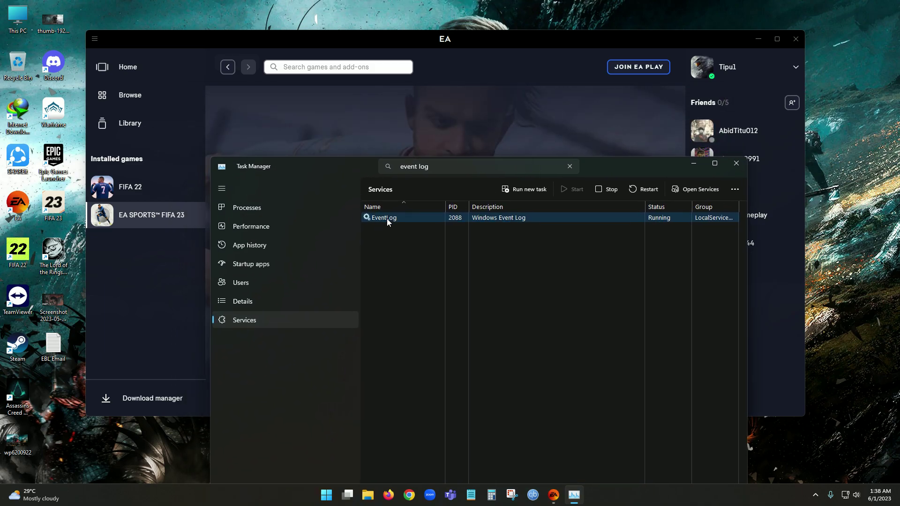
pyautogui.moveTo(345, 169)
pyautogui.mouseDown()
pyautogui.moveTo(341, 210)
pyautogui.moveTo(344, 195)
pyautogui.moveTo(334, 206)
pyautogui.moveTo(353, 211)
pyautogui.moveTo(338, 175)
pyautogui.mouseUp()
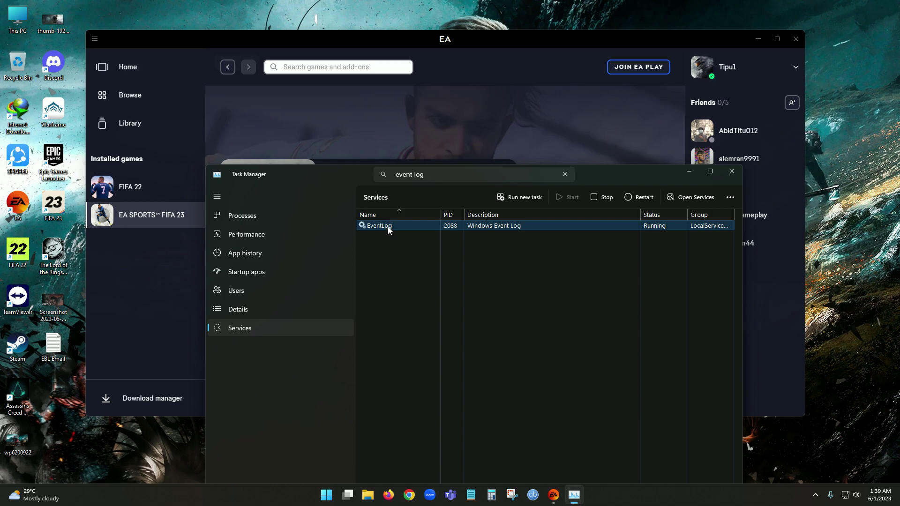
# - Stop the selected EventLog service from the Services toolbar
pyautogui.click(603, 198)
pyautogui.moveTo(597, 174); pyautogui.dragTo(589, 165)
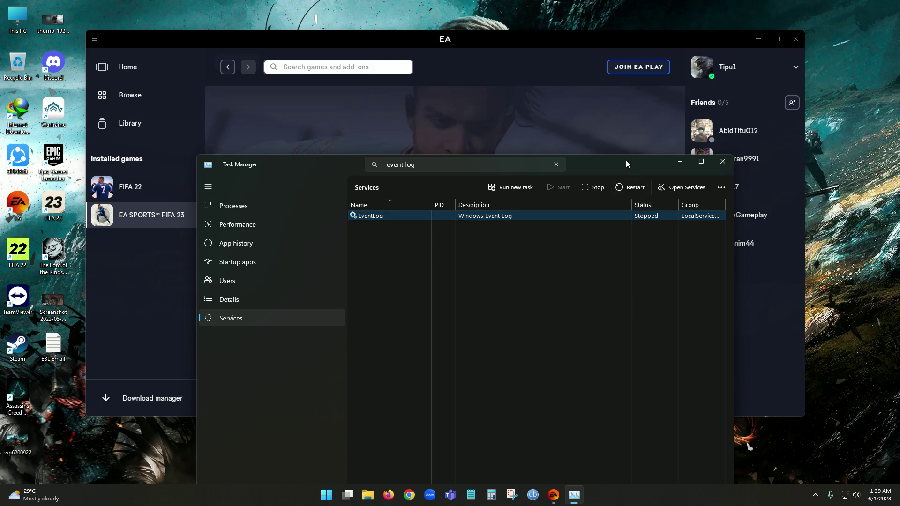
pyautogui.moveTo(625, 162); pyautogui.dragTo(621, 163)
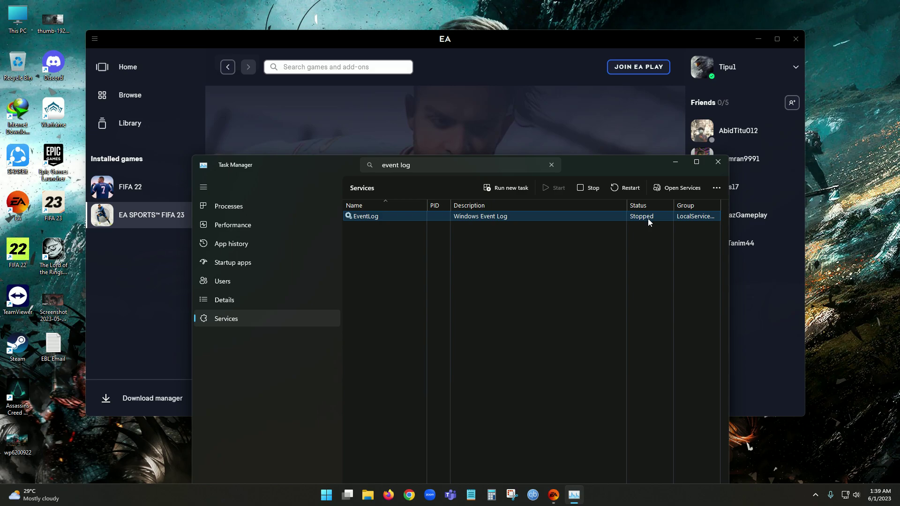
pyautogui.moveTo(614, 164); pyautogui.dragTo(619, 202)
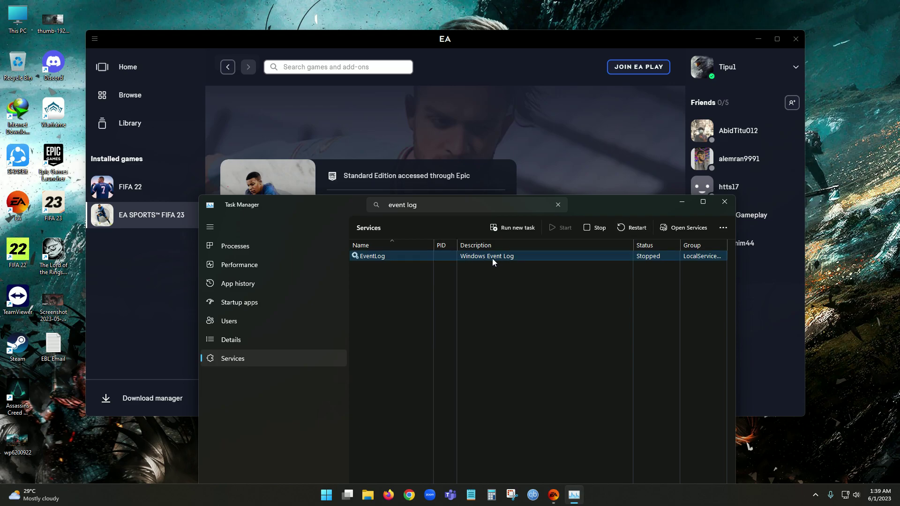
pyautogui.moveTo(603, 202); pyautogui.dragTo(608, 251)
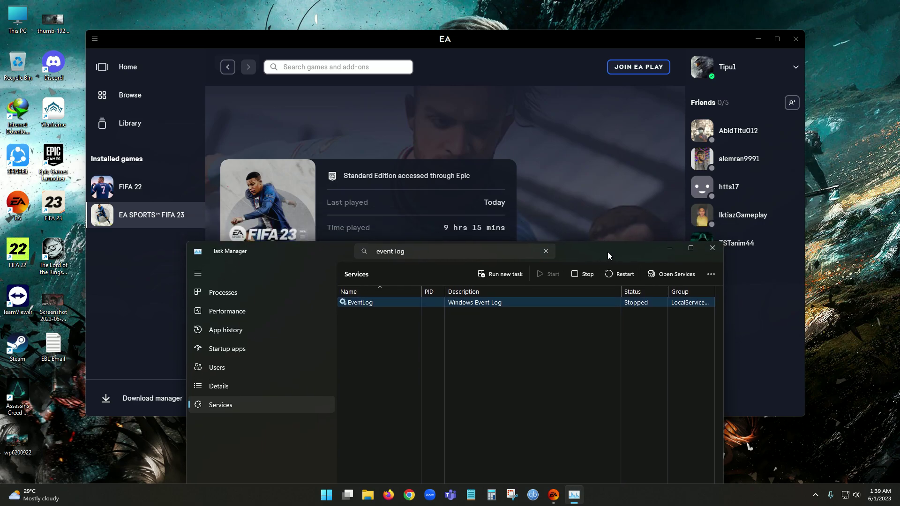
pyautogui.moveTo(610, 255); pyautogui.dragTo(606, 214)
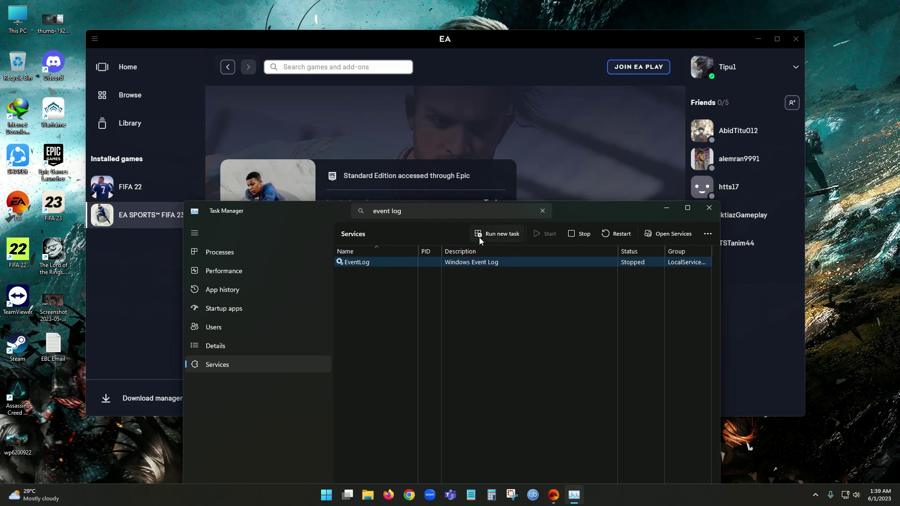
pyautogui.moveTo(617, 212); pyautogui.dragTo(594, 172)
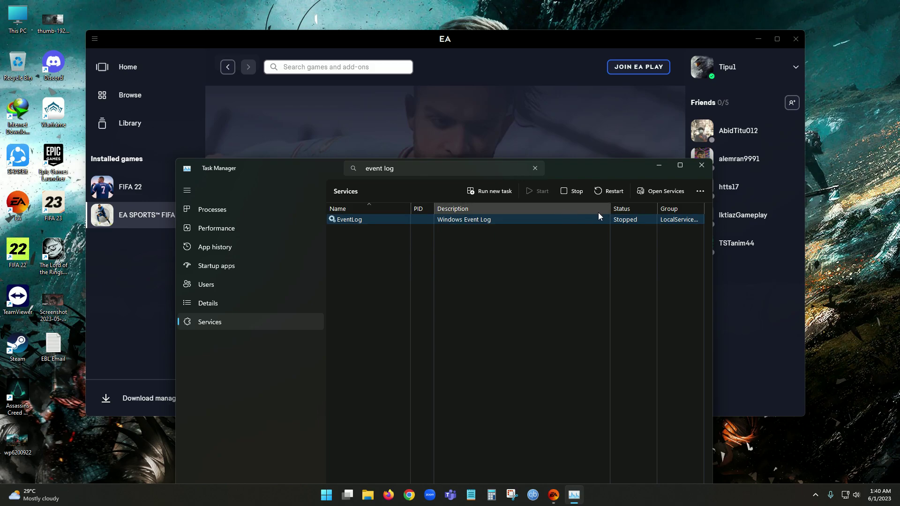
# - Close Task Manager, launch FIFA 23 again, and close the Epic Games Launcher window
pyautogui.click(702, 165)
pyautogui.click(492, 289)
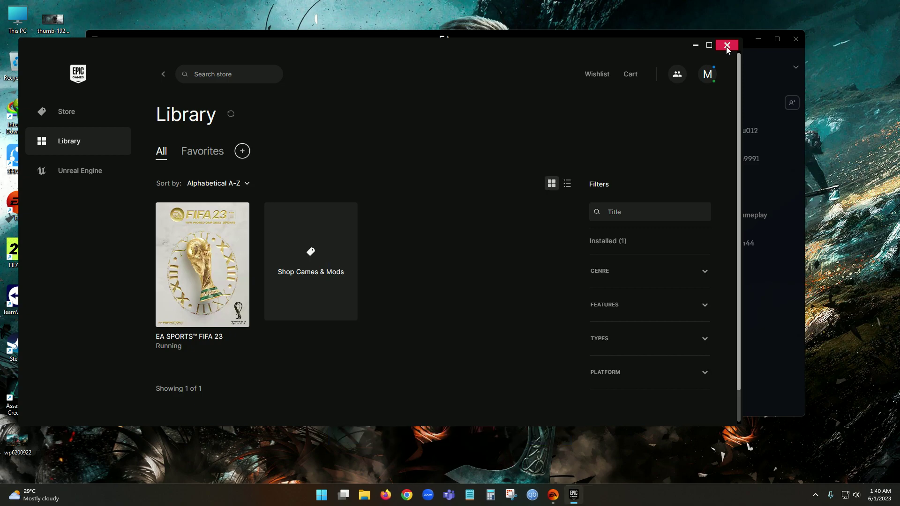
pyautogui.click(728, 47)
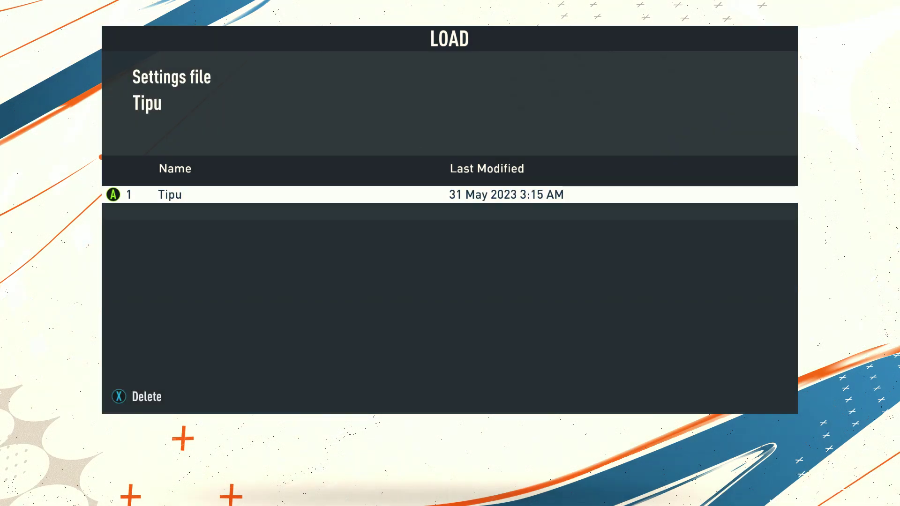
# - Skip the FIFA 23 intro video with Enter to reach the title screen
pyautogui.press('Return')
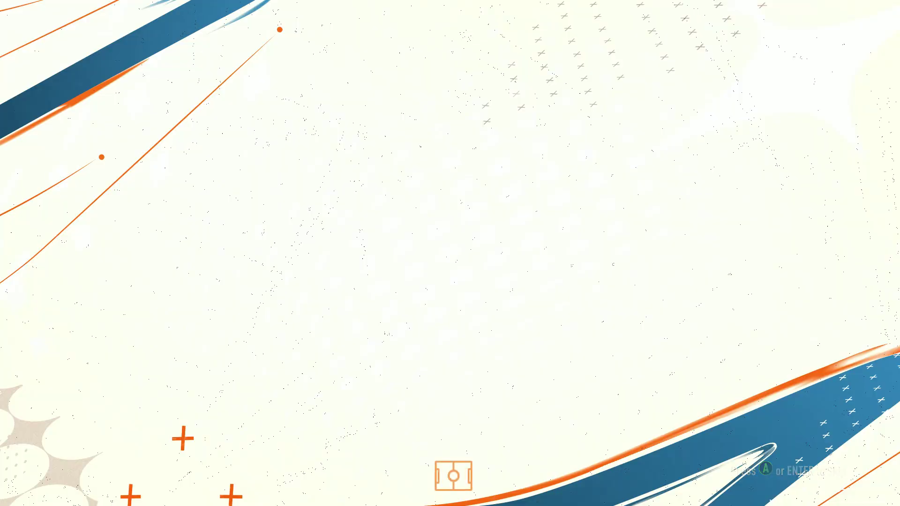